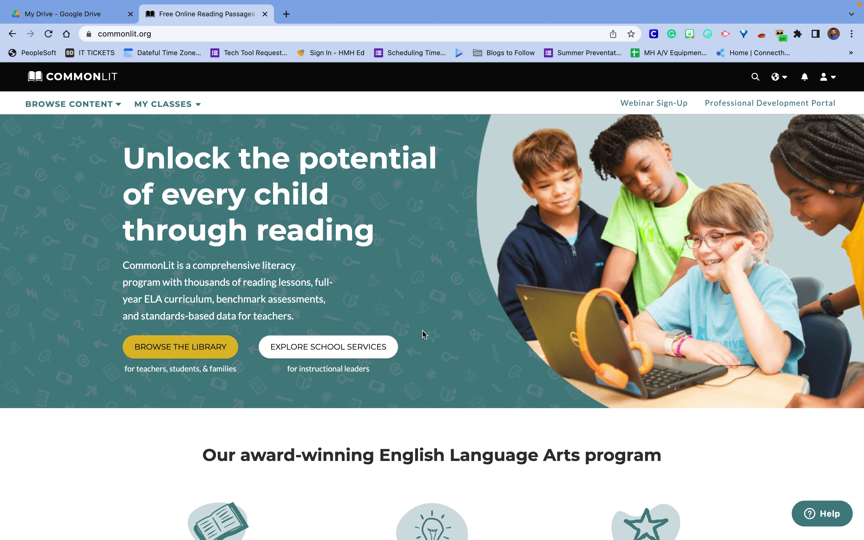
Open the CommonLit Library through Browse Content > Browse the Library
{"action": "scroll", "coordinate": [424, 335], "scroll_direction": "down", "scroll_amount": 4}
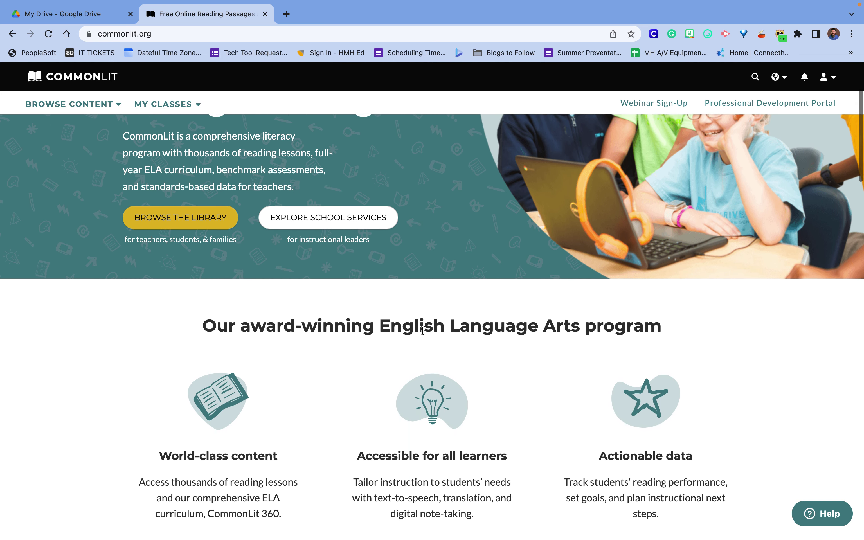
{"action": "scroll", "coordinate": [423, 333], "scroll_direction": "down", "scroll_amount": 10}
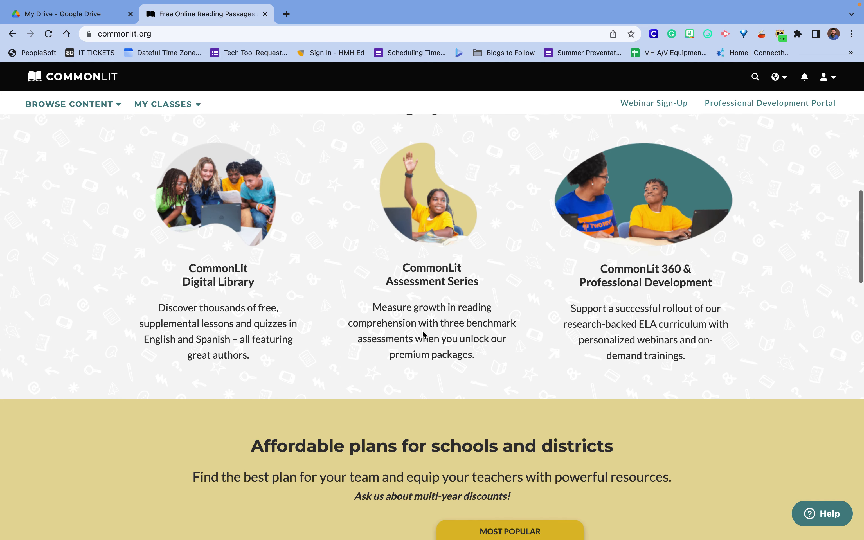
{"action": "scroll", "coordinate": [423, 332], "scroll_direction": "down", "scroll_amount": 10}
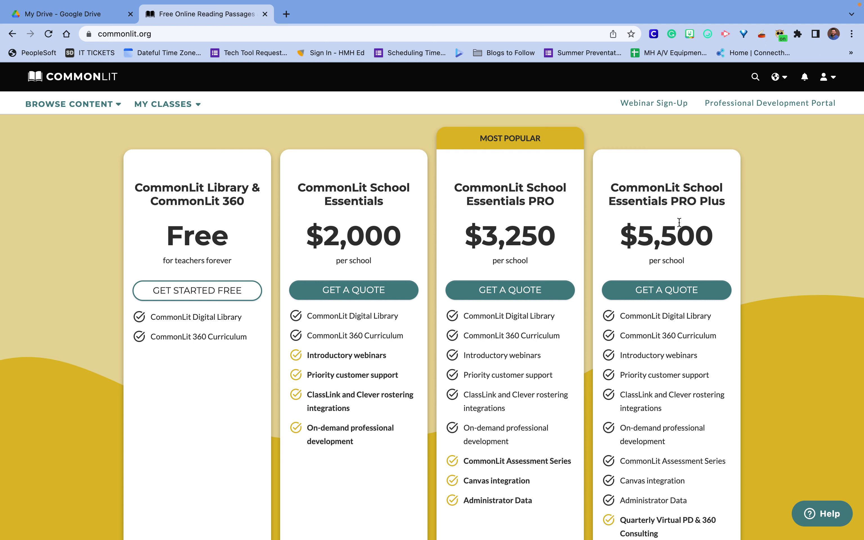
{"action": "scroll", "coordinate": [679, 222], "scroll_direction": "up", "scroll_amount": 15}
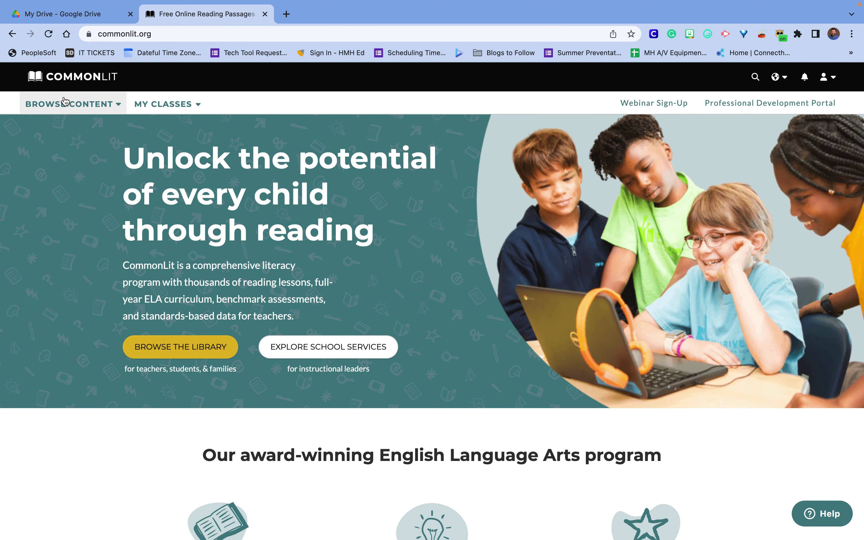
{"action": "left_click", "coordinate": [106, 104]}
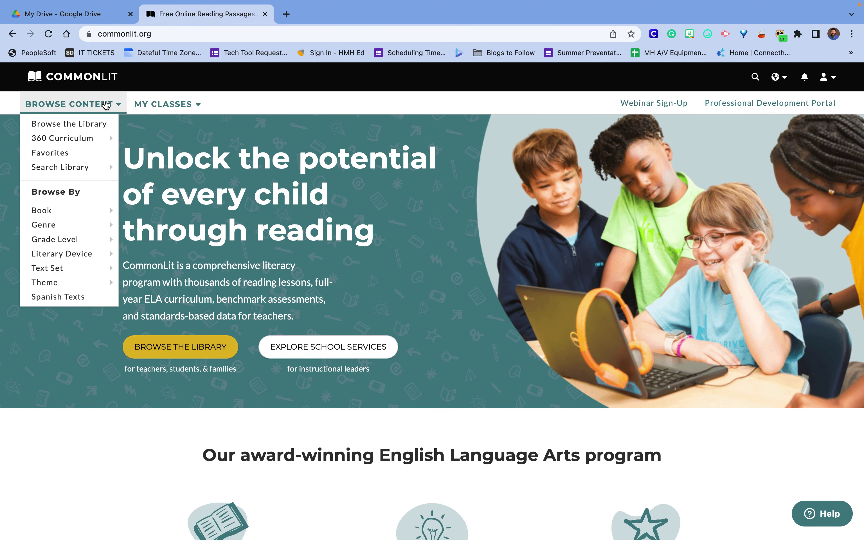
{"action": "left_click", "coordinate": [85, 124]}
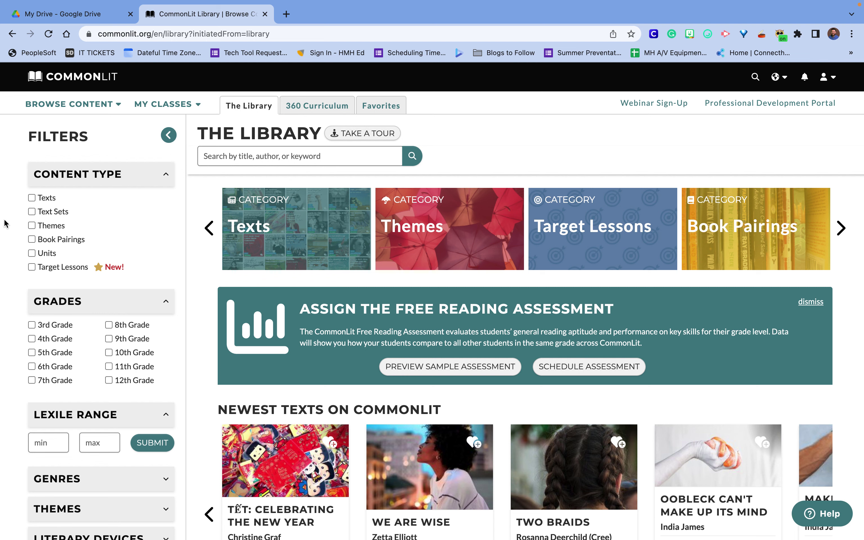
Expand and collapse the Genres, Themes and Literary Devices filters, then scroll down the newest texts
{"action": "scroll", "coordinate": [92, 275], "scroll_direction": "down", "scroll_amount": 5}
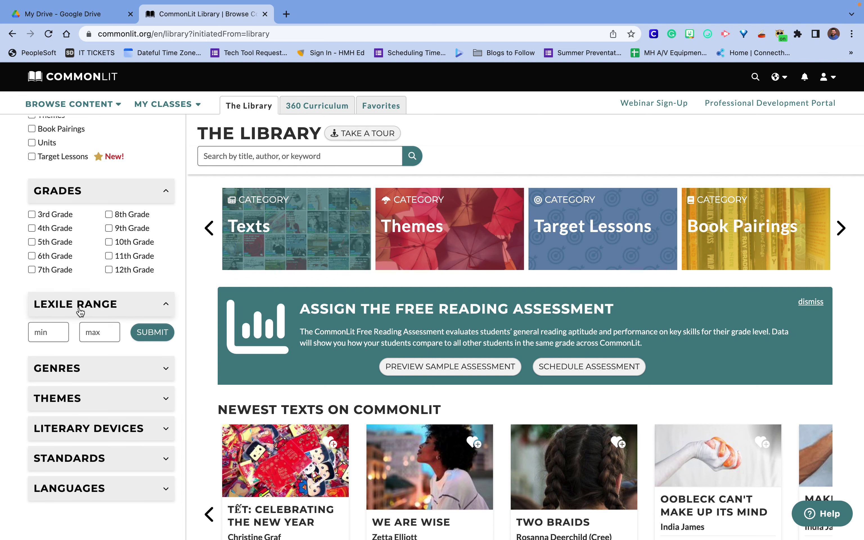
{"action": "left_click", "coordinate": [167, 375]}
{"action": "left_click", "coordinate": [167, 375]}
{"action": "left_click", "coordinate": [169, 405]}
{"action": "left_click", "coordinate": [168, 407]}
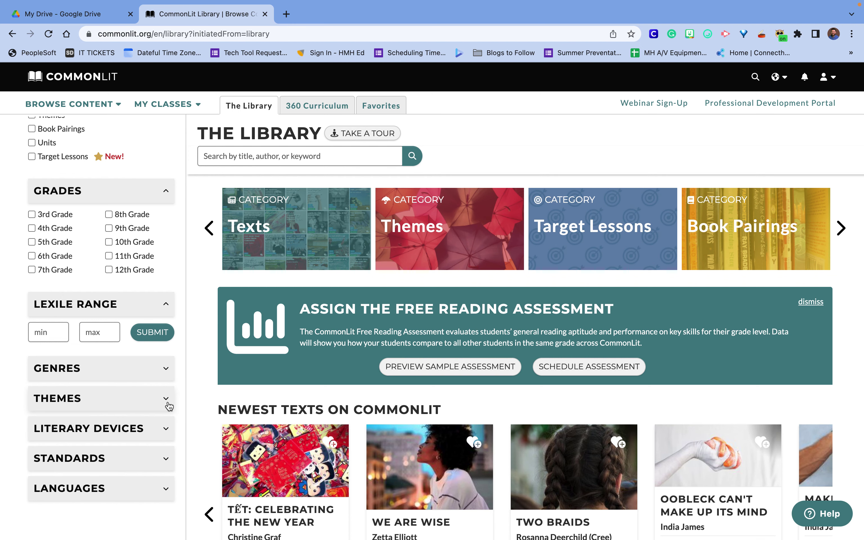
{"action": "scroll", "coordinate": [164, 404], "scroll_direction": "down", "scroll_amount": 2}
{"action": "left_click", "coordinate": [167, 433]}
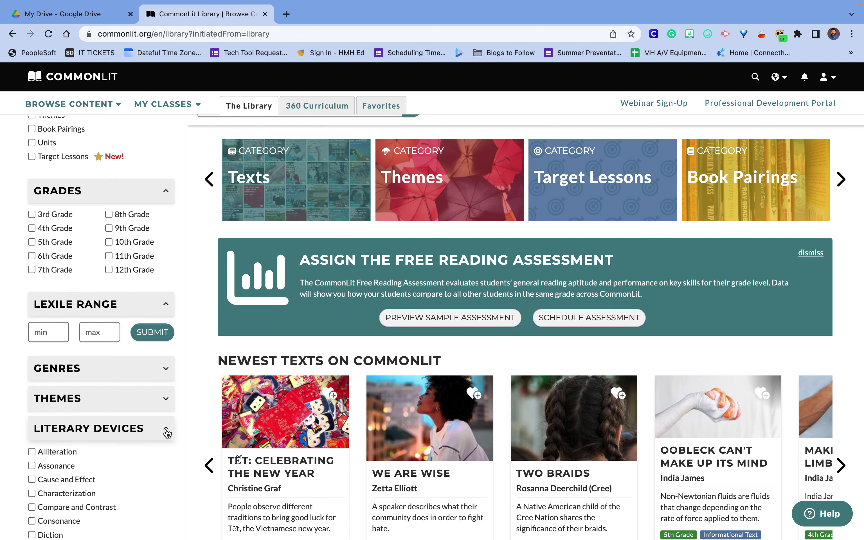
{"action": "scroll", "coordinate": [167, 422], "scroll_direction": "down", "scroll_amount": 3}
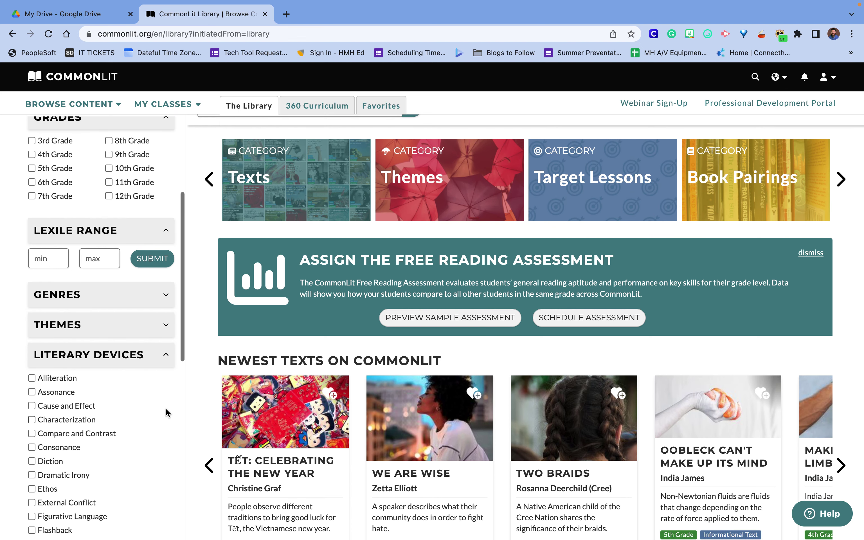
{"action": "left_click", "coordinate": [168, 358]}
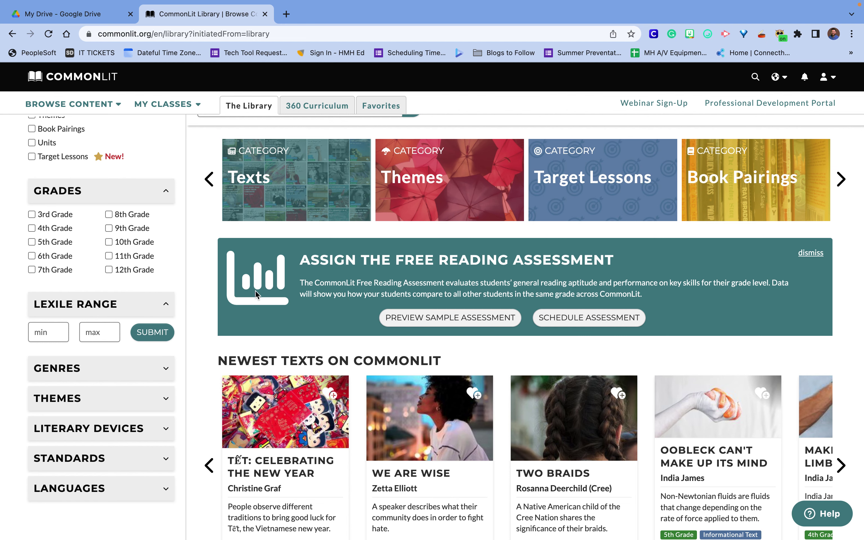
{"action": "scroll", "coordinate": [351, 335], "scroll_direction": "down", "scroll_amount": 1}
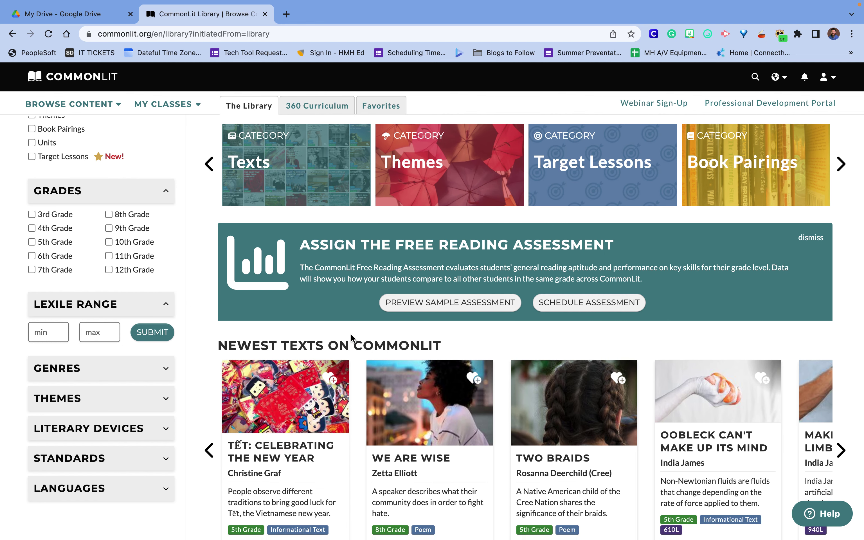
{"action": "scroll", "coordinate": [351, 334], "scroll_direction": "down", "scroll_amount": 1}
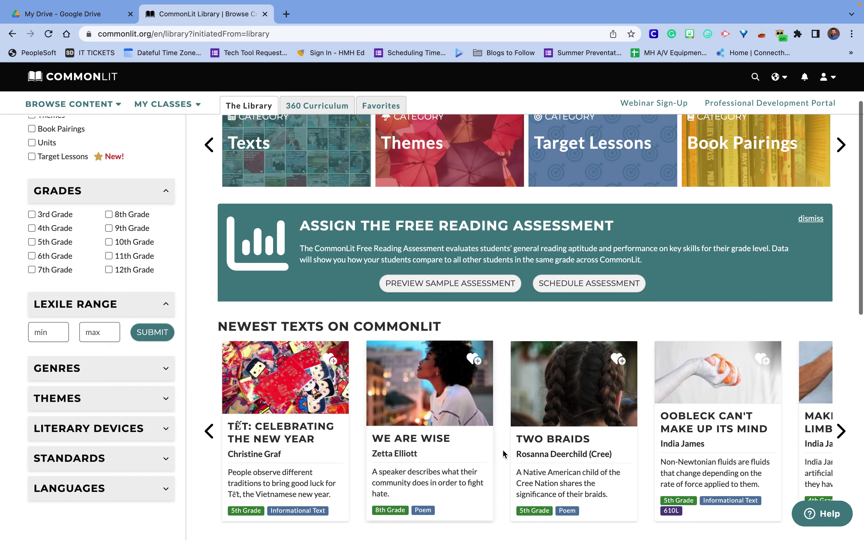
Open the Two Braids card from the library's Newest Texts
{"action": "left_click", "coordinate": [570, 447]}
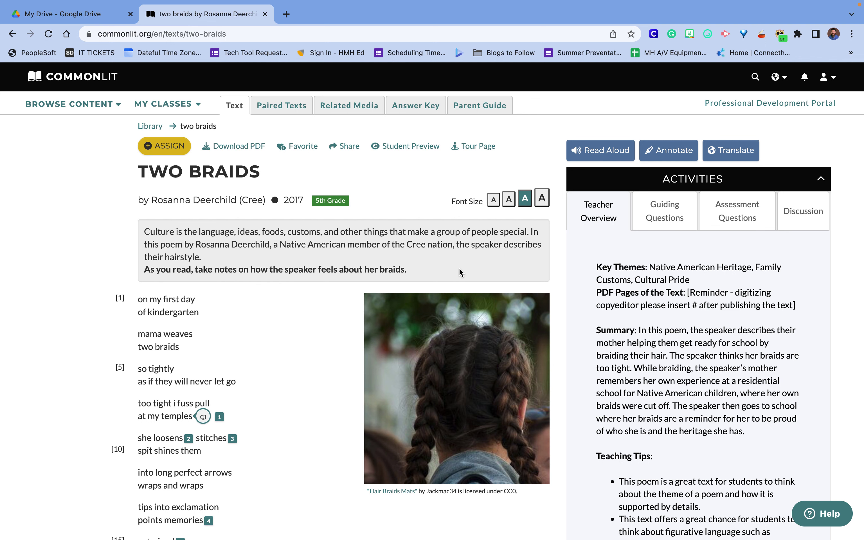
Go to My Classes > Assignments and begin Create a Class
{"action": "mouse_move", "coordinate": [190, 106]}
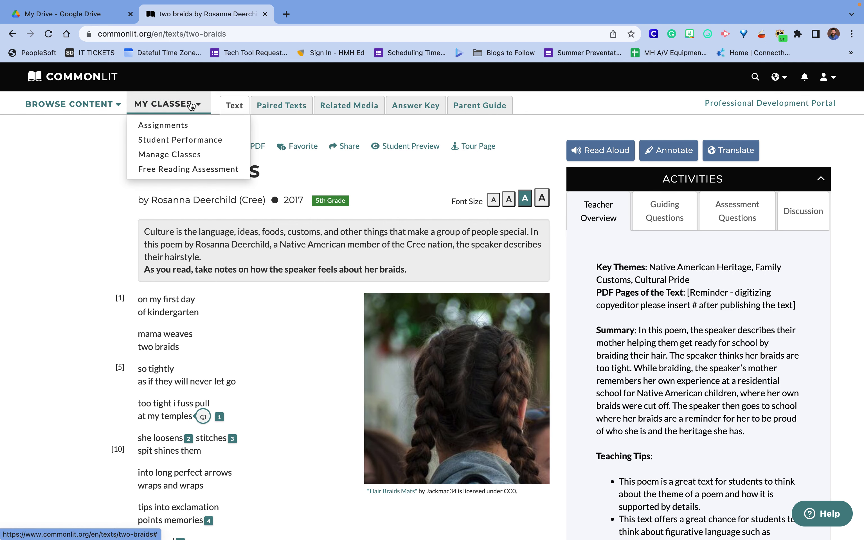
{"action": "left_click", "coordinate": [184, 125]}
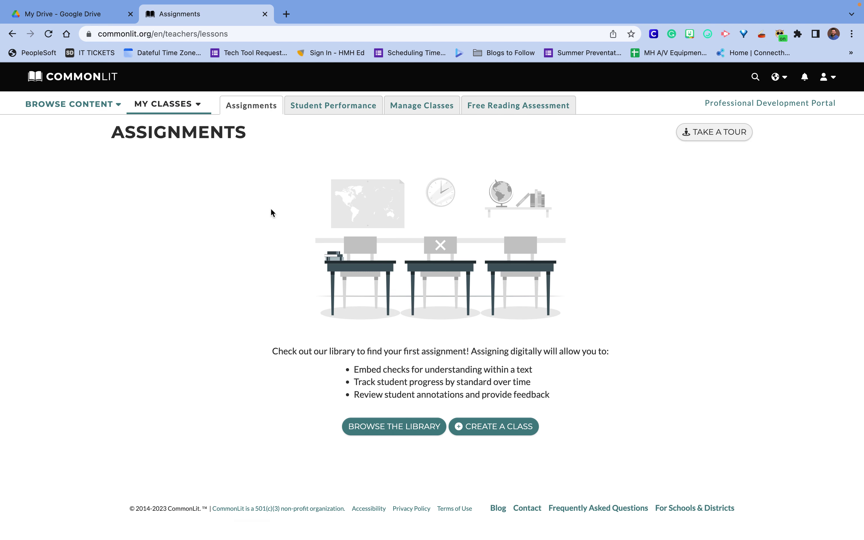
{"action": "left_click", "coordinate": [481, 432]}
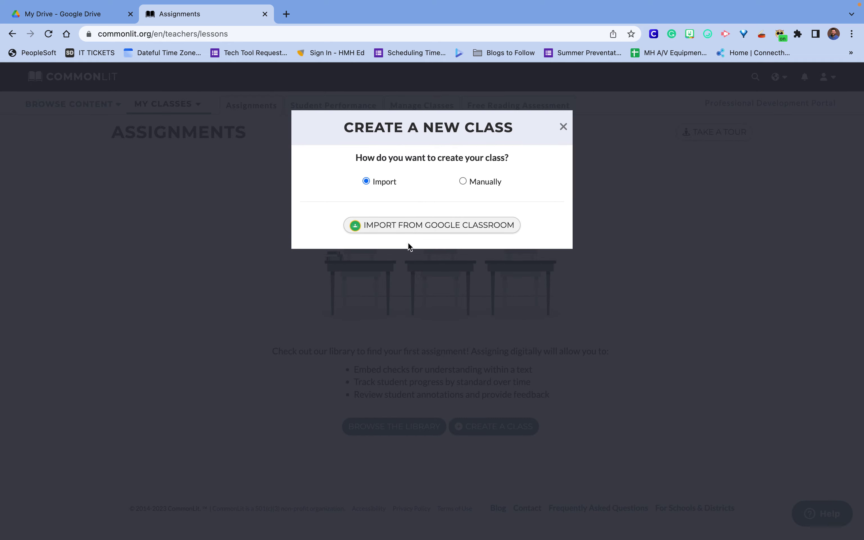
Manually create 5th-grade ELA class 'Matt's Class' and close the class-code confirmation
{"action": "left_click", "coordinate": [463, 182]}
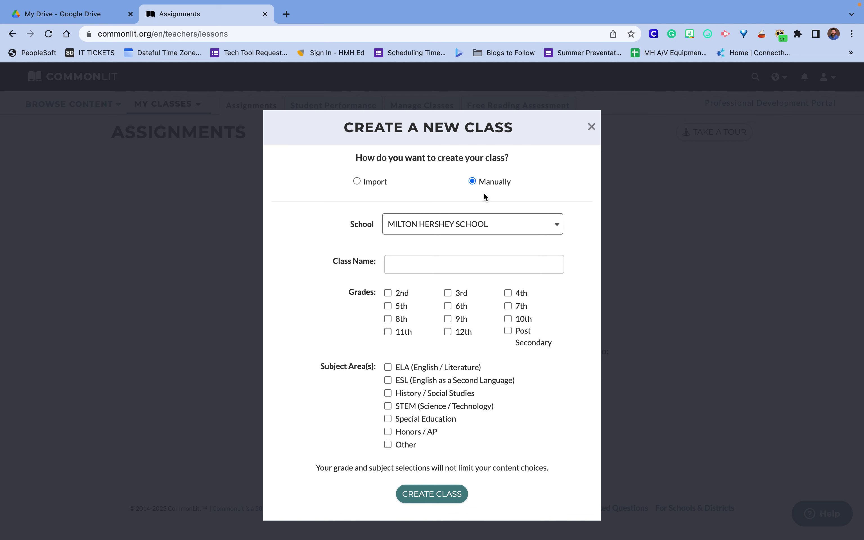
{"action": "left_click", "coordinate": [392, 307]}
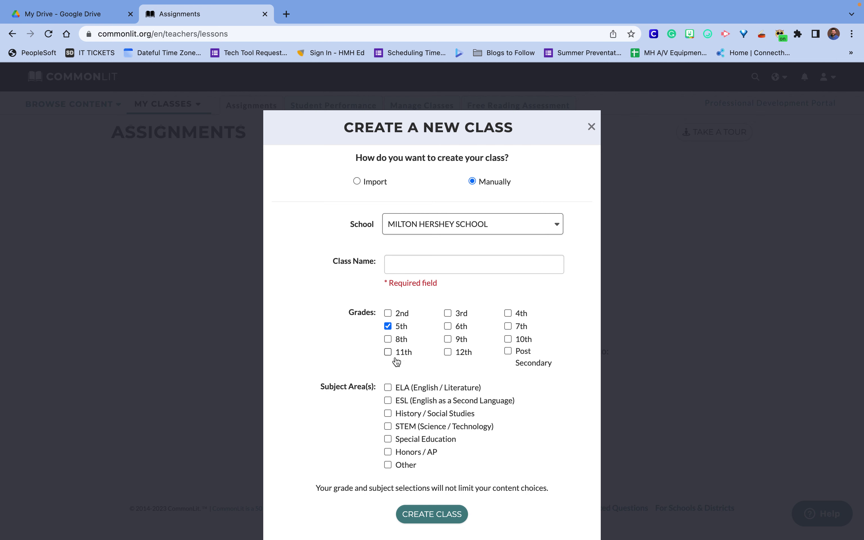
{"action": "left_click", "coordinate": [414, 268]}
{"action": "type", "text": "M"}
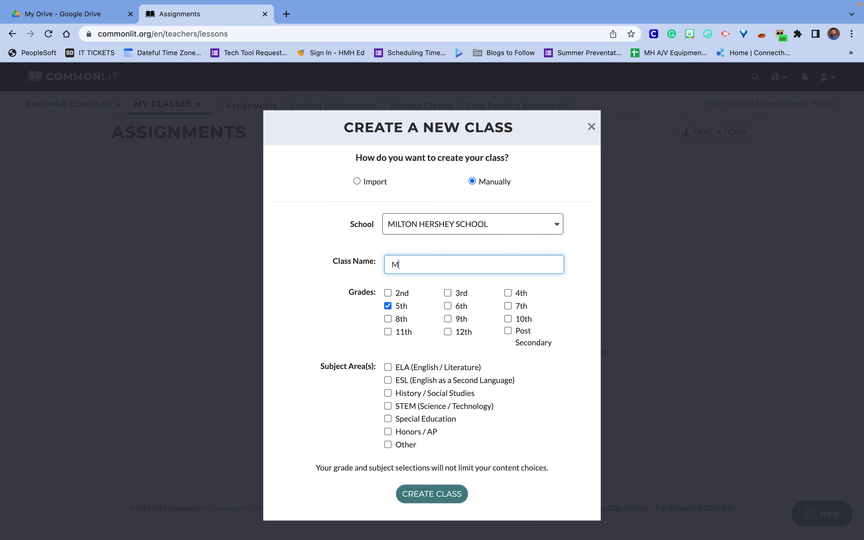
{"action": "type", "text": "att's Class"}
{"action": "left_click", "coordinate": [398, 372]}
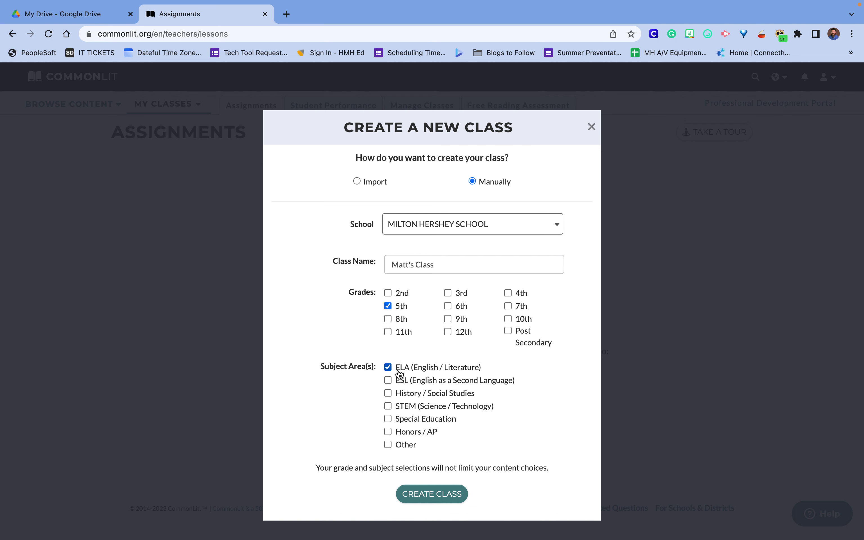
{"action": "left_click", "coordinate": [424, 494]}
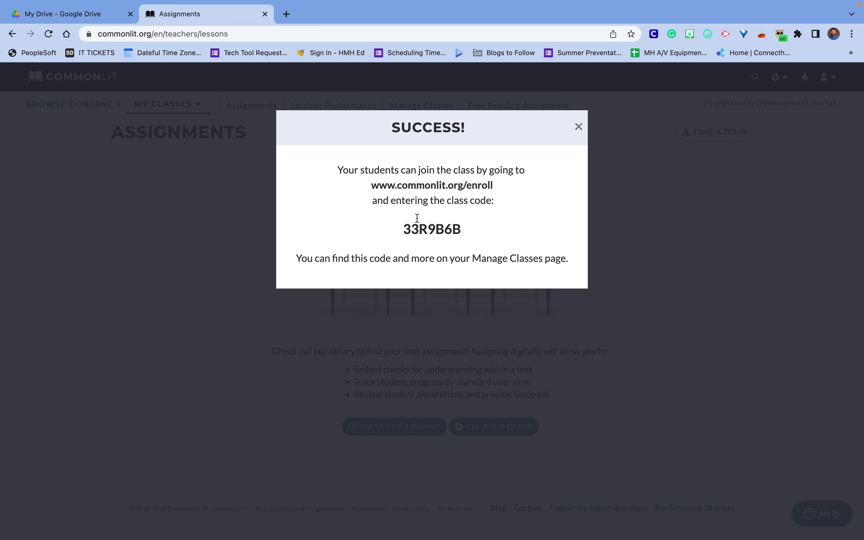
{"action": "left_click", "coordinate": [578, 128]}
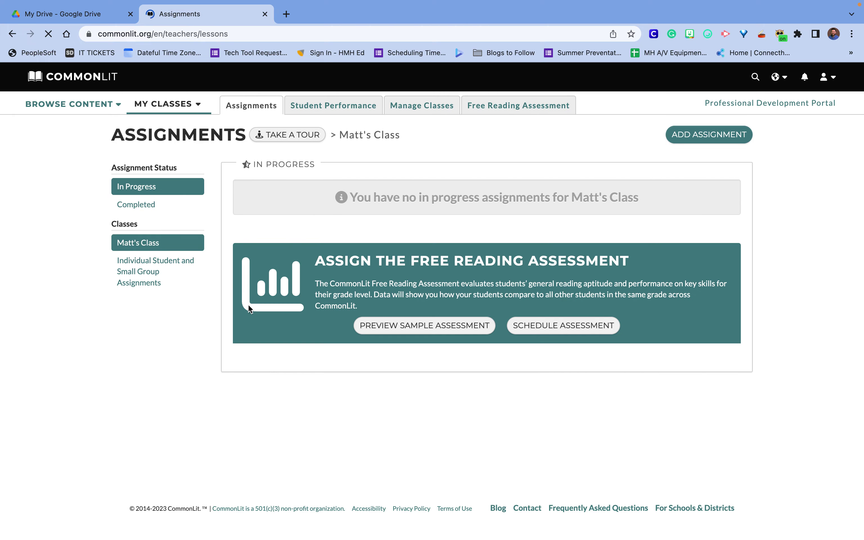
Use Add Assignment to browse the library and open Two Braids from Newest Texts
{"action": "left_click", "coordinate": [686, 139]}
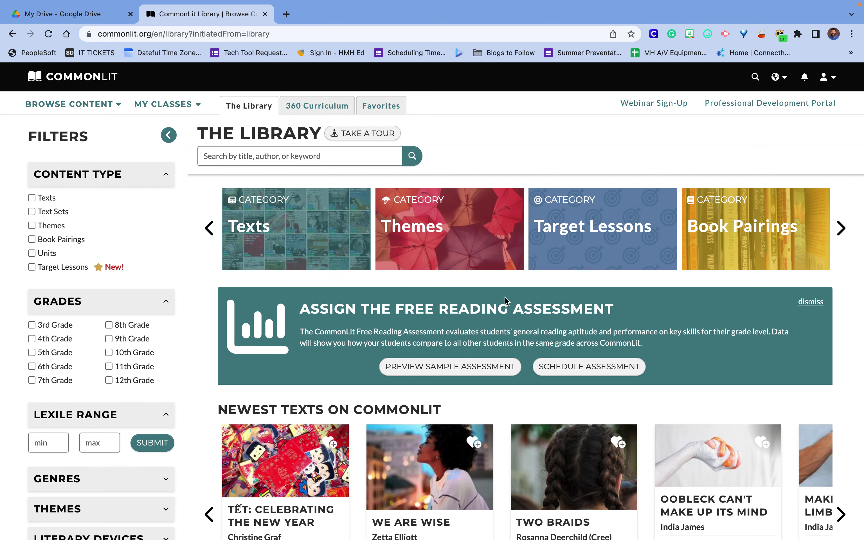
{"action": "scroll", "coordinate": [505, 301], "scroll_direction": "down", "scroll_amount": 3}
{"action": "scroll", "coordinate": [505, 300], "scroll_direction": "down", "scroll_amount": 1}
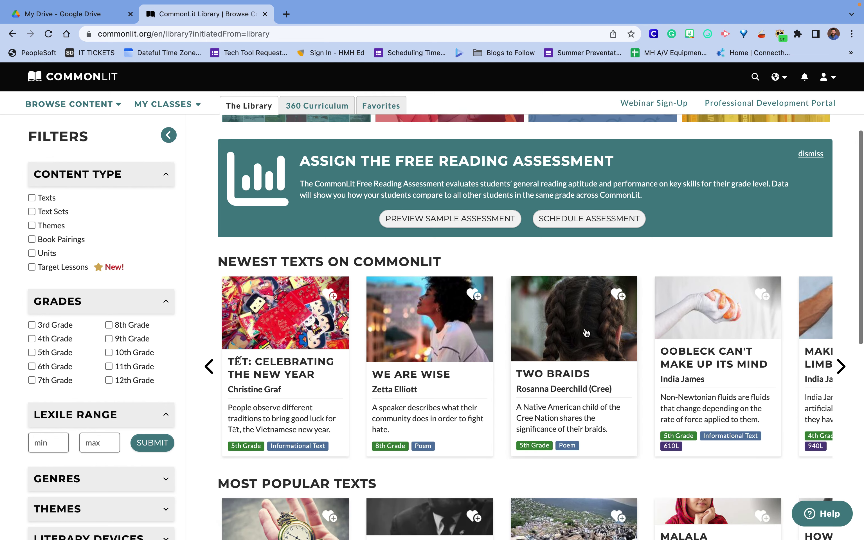
{"action": "left_click", "coordinate": [606, 322]}
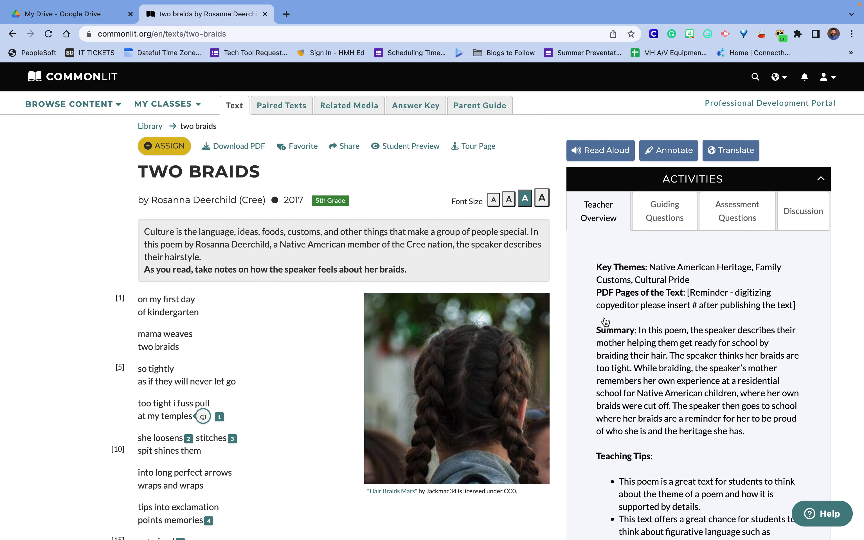
Assign Two Braids to Matt's Class with a due date of January 29, 2023
{"action": "left_click", "coordinate": [159, 152]}
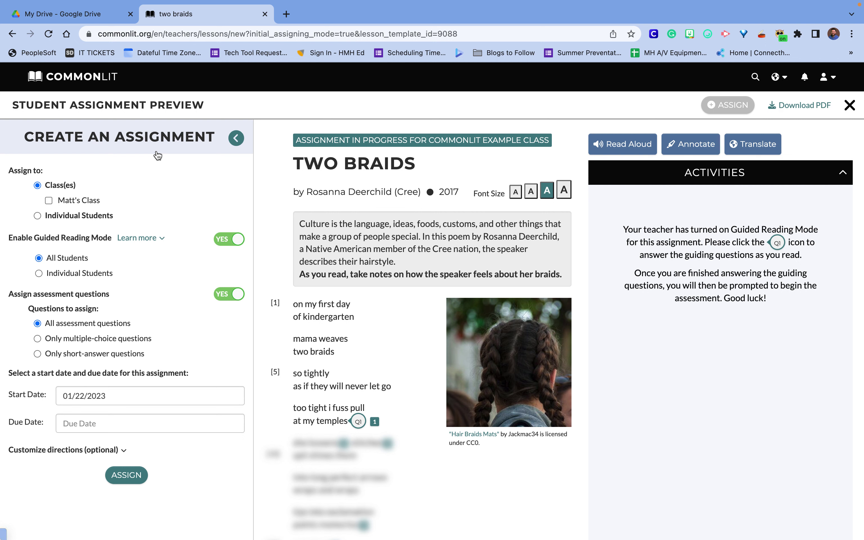
{"action": "left_click", "coordinate": [49, 201]}
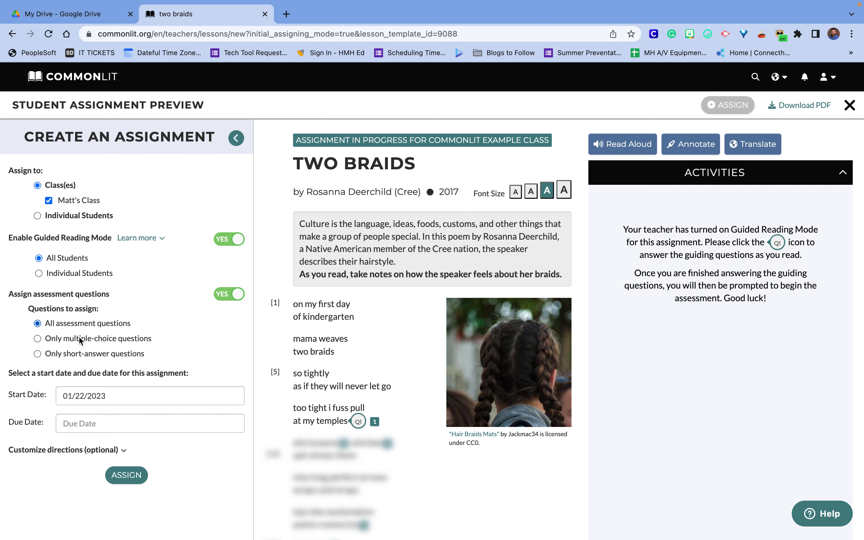
{"action": "left_click", "coordinate": [85, 424]}
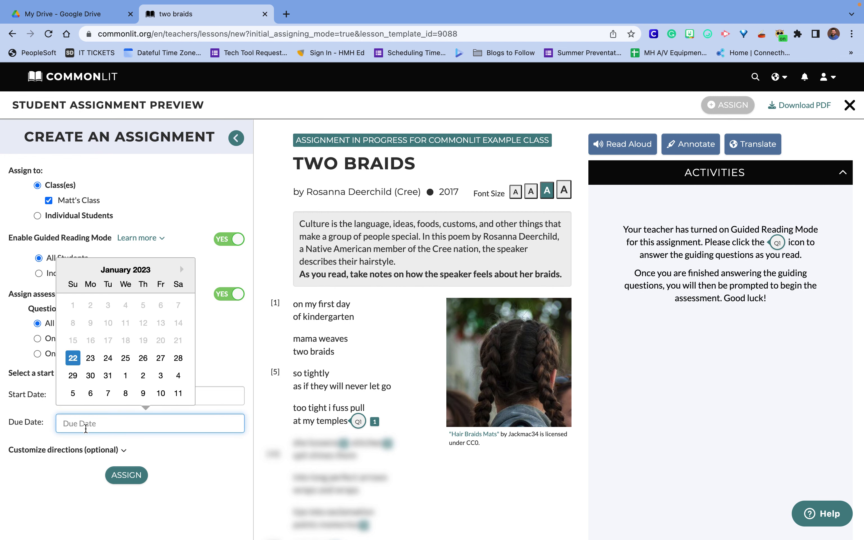
{"action": "left_click", "coordinate": [74, 376]}
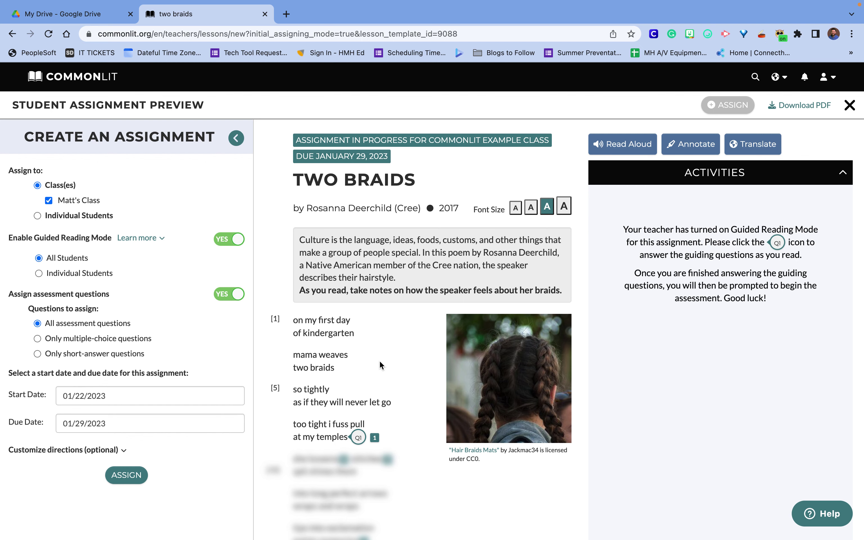
{"action": "scroll", "coordinate": [379, 361], "scroll_direction": "down", "scroll_amount": 1}
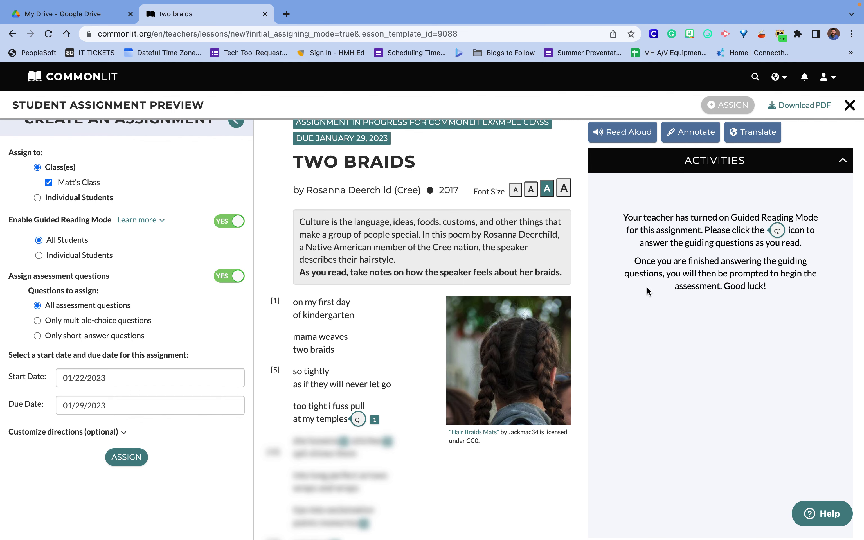
{"action": "scroll", "coordinate": [647, 288], "scroll_direction": "up", "scroll_amount": 1}
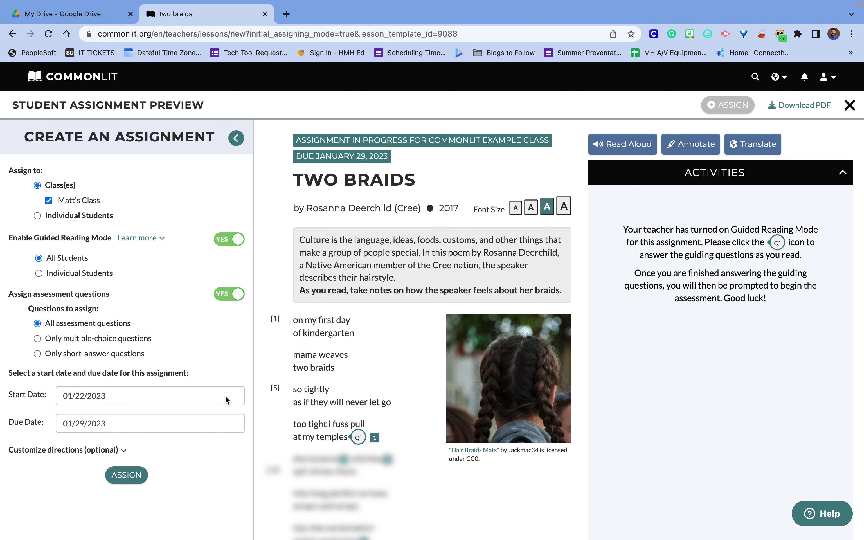
{"action": "left_click", "coordinate": [139, 477]}
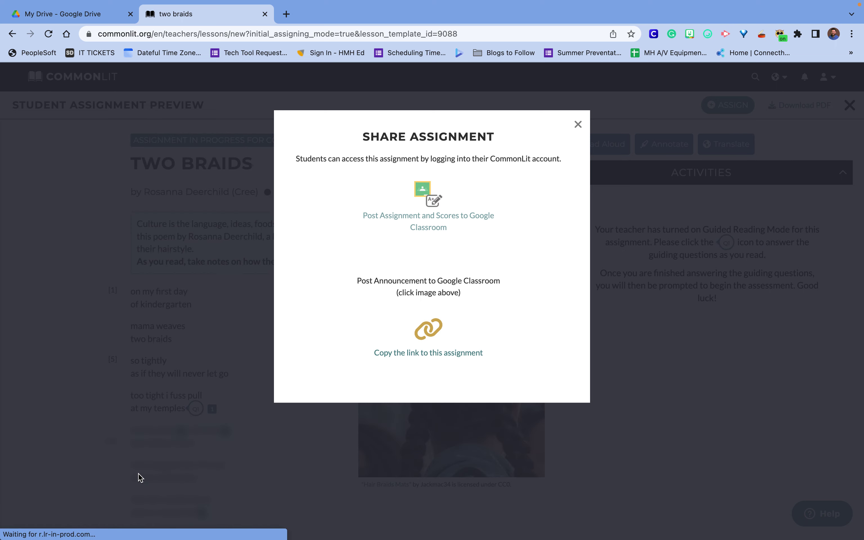
Open the copied assignment link in a new tab and launch Student Preview from its grading page
{"action": "left_click", "coordinate": [410, 352]}
{"action": "left_click", "coordinate": [287, 14]}
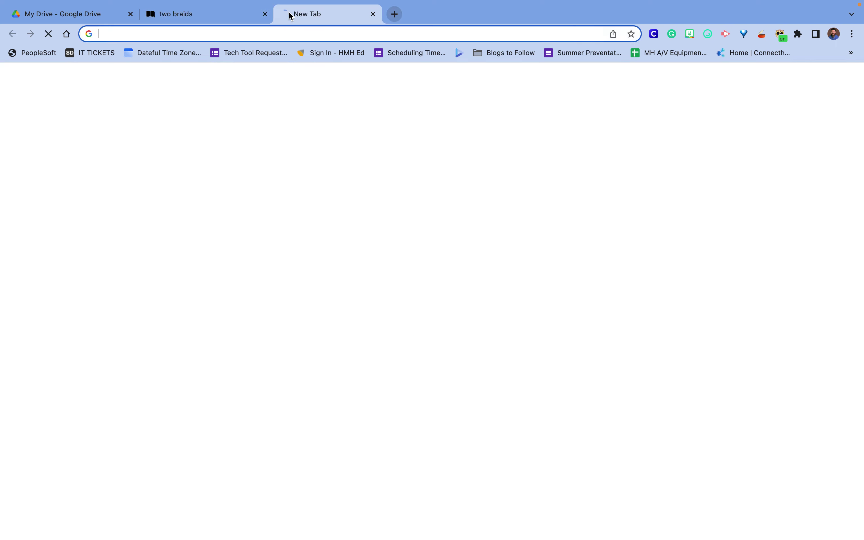
{"action": "key", "text": "super+v"}
{"action": "key", "text": "Return"}
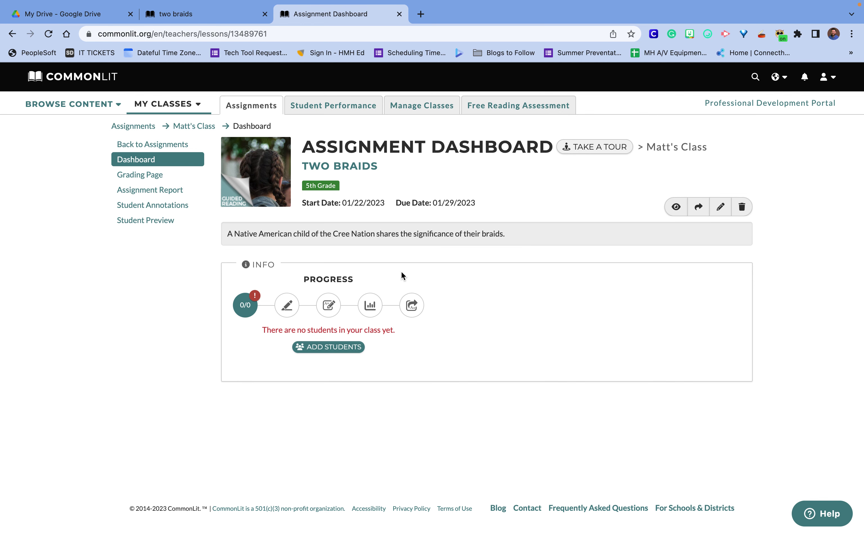
{"action": "left_click", "coordinate": [158, 173]}
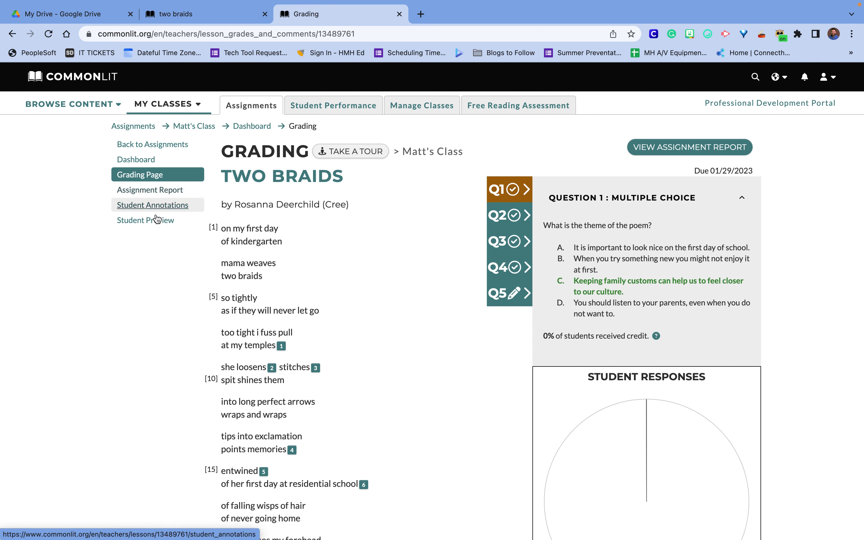
{"action": "left_click", "coordinate": [155, 221]}
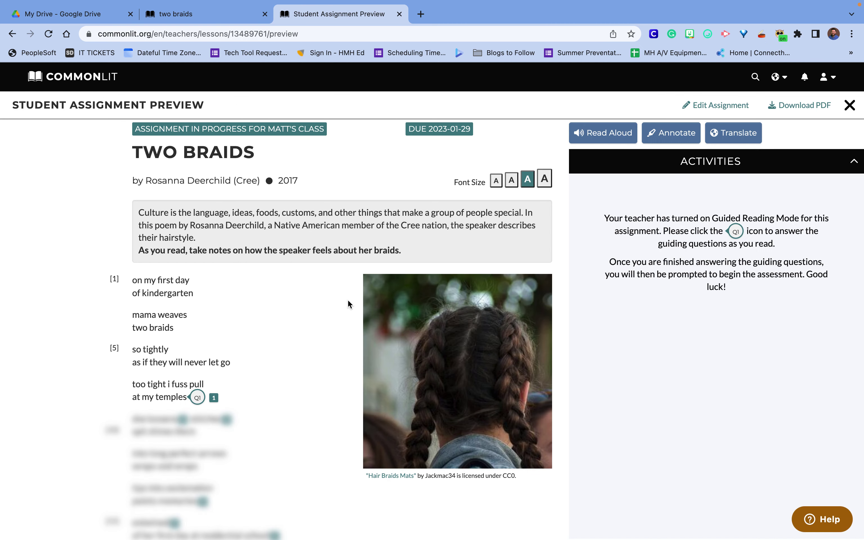
Test the largest font size and revert, then read the poem aloud from its first line
{"action": "left_click", "coordinate": [544, 178]}
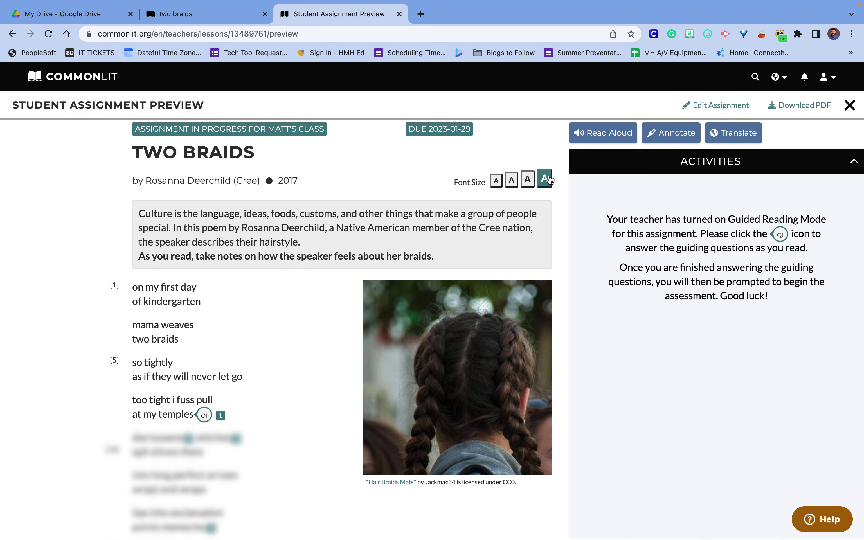
{"action": "left_click", "coordinate": [528, 180]}
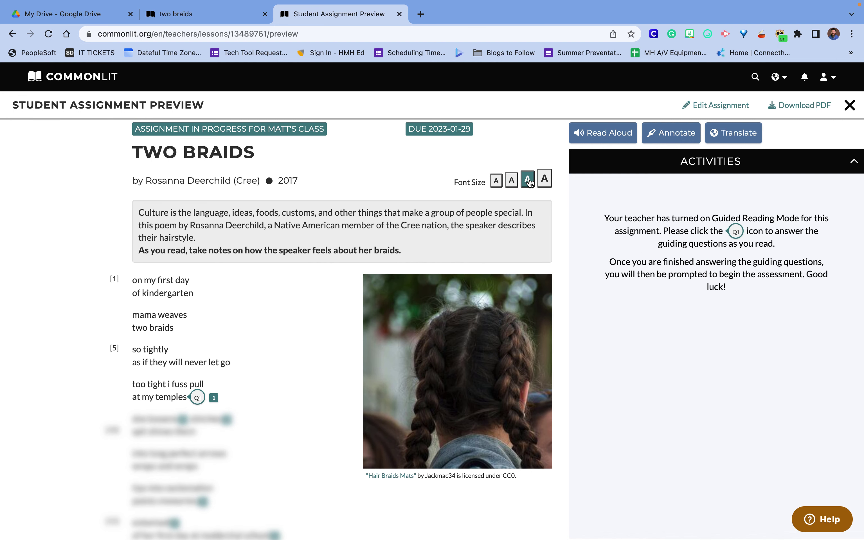
{"action": "left_click", "coordinate": [602, 134]}
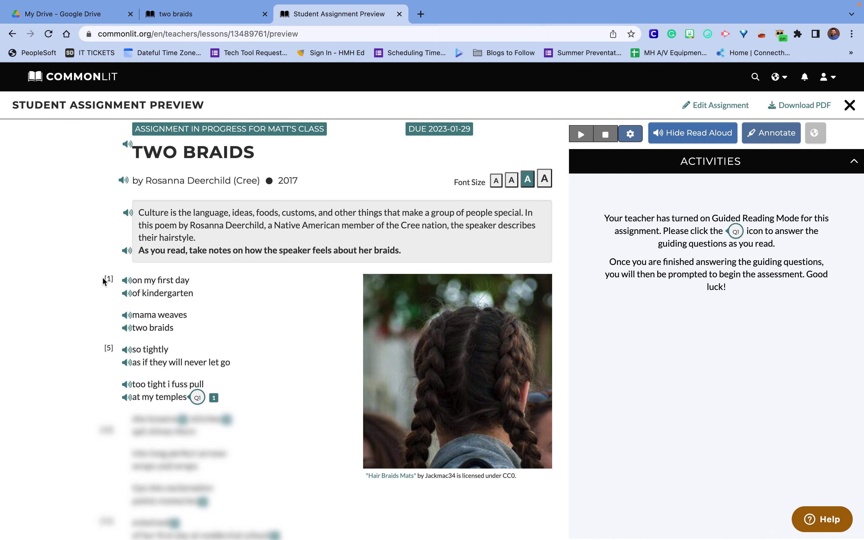
{"action": "left_click", "coordinate": [127, 282]}
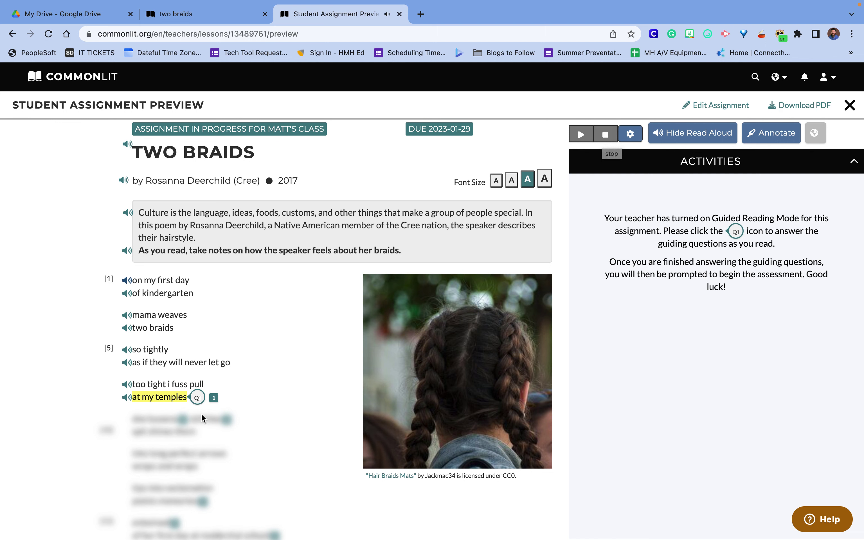
{"action": "left_click", "coordinate": [198, 398]}
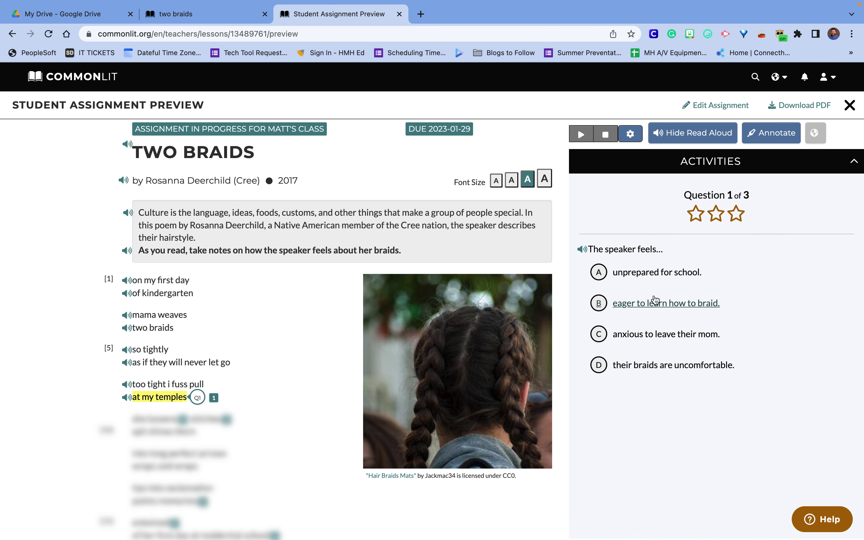
{"action": "left_click", "coordinate": [664, 370]}
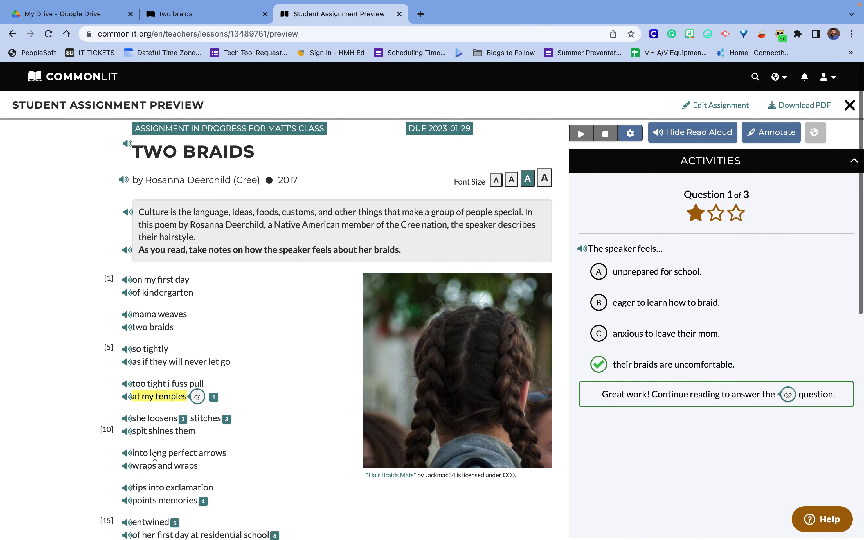
{"action": "scroll", "coordinate": [155, 457], "scroll_direction": "down", "scroll_amount": 3}
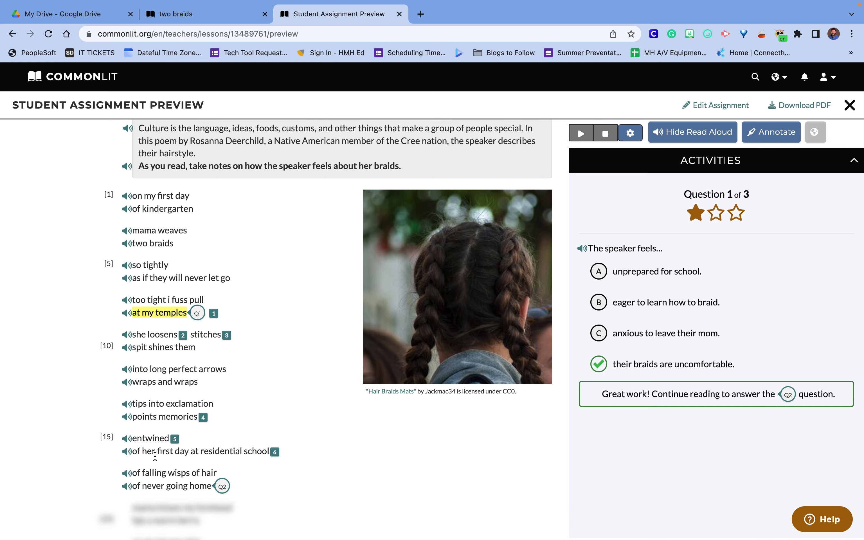
{"action": "scroll", "coordinate": [155, 457], "scroll_direction": "up", "scroll_amount": 3}
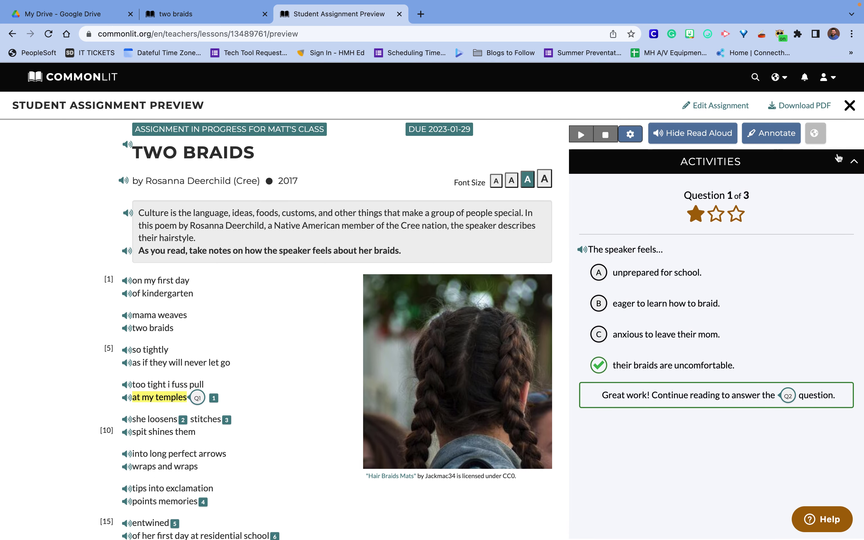
{"action": "left_click", "coordinate": [813, 135]}
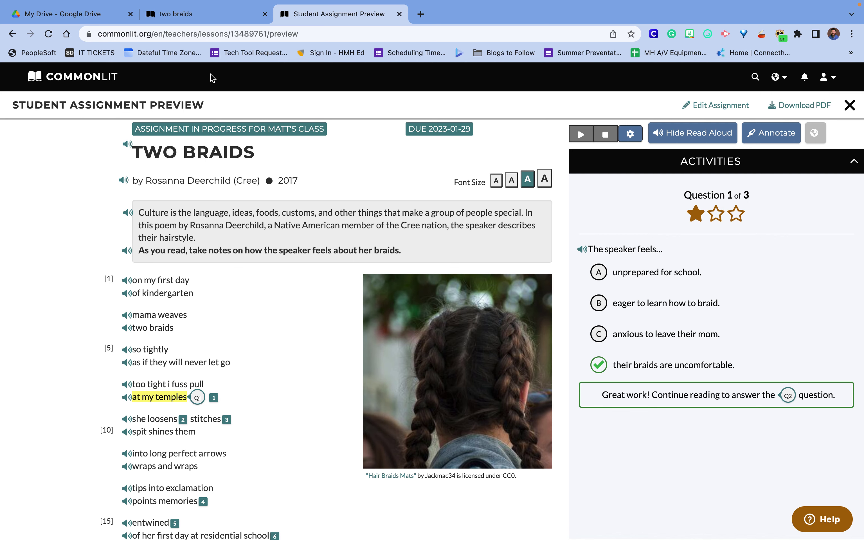
Dismiss the Share Assignment prompt on the two braids tab and reopen the Library from the home page
{"action": "left_click", "coordinate": [204, 17]}
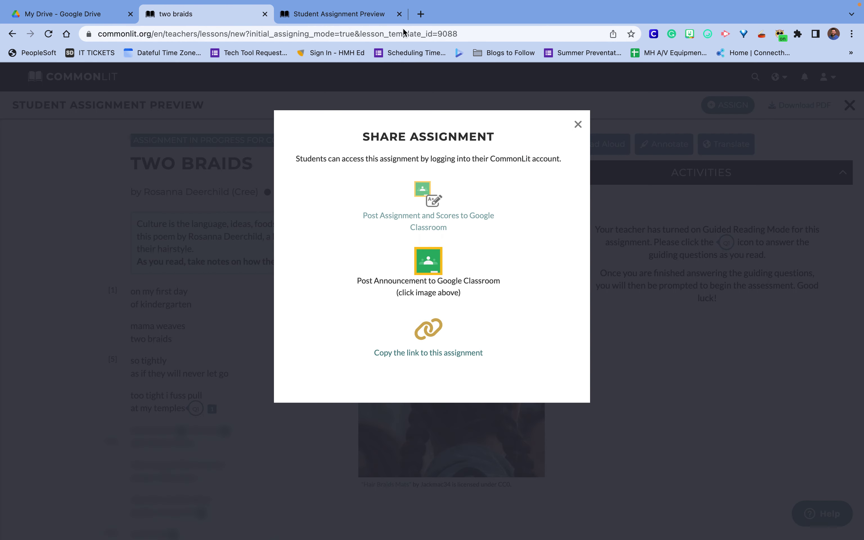
{"action": "left_click", "coordinate": [579, 125]}
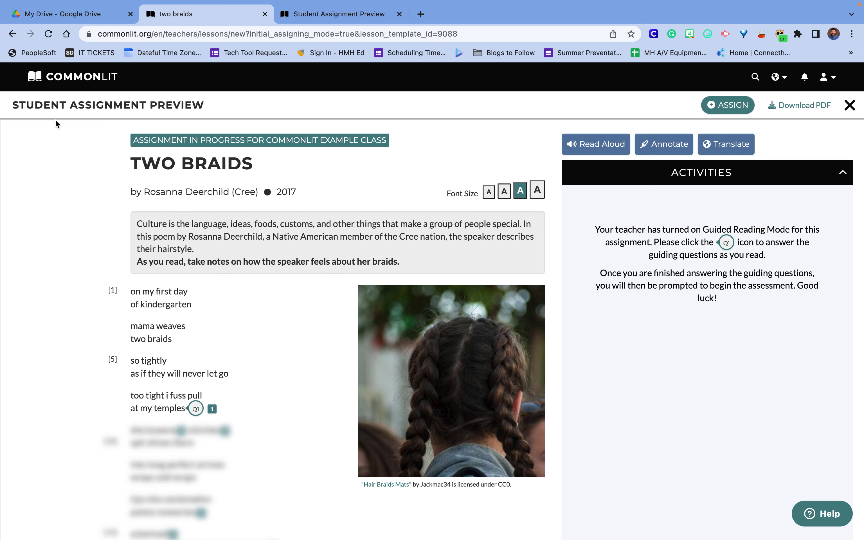
{"action": "left_click", "coordinate": [51, 82]}
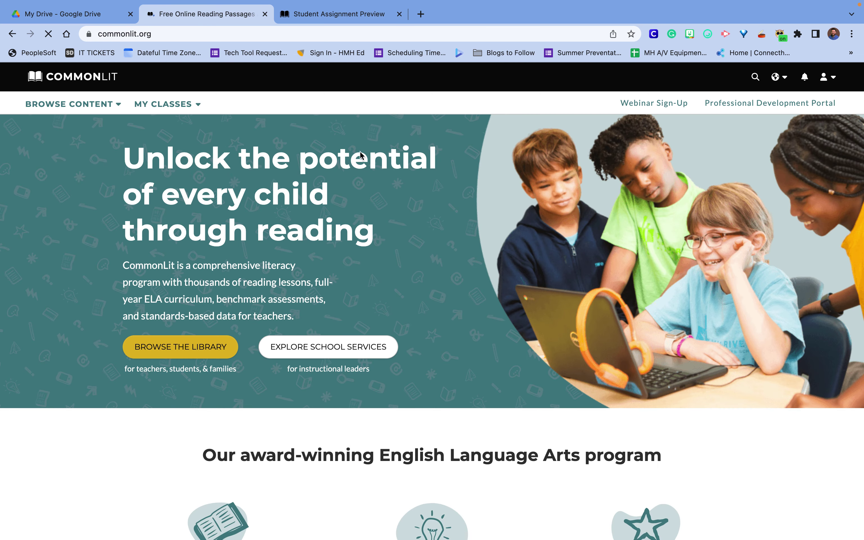
{"action": "left_click", "coordinate": [756, 76]}
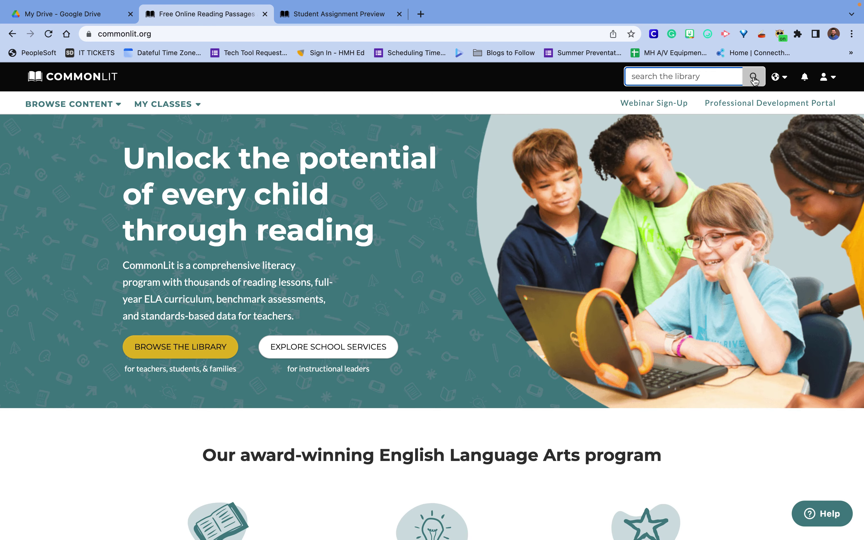
{"action": "left_click", "coordinate": [78, 105]}
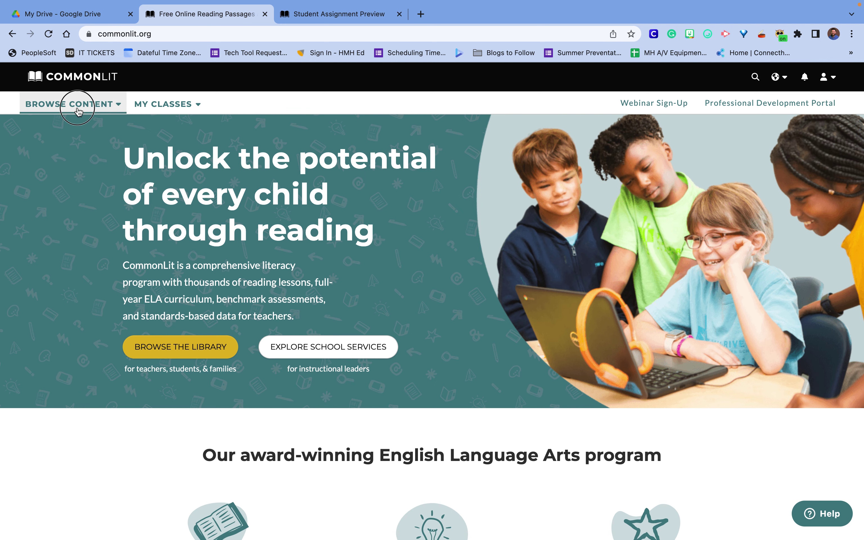
{"action": "left_click", "coordinate": [76, 125]}
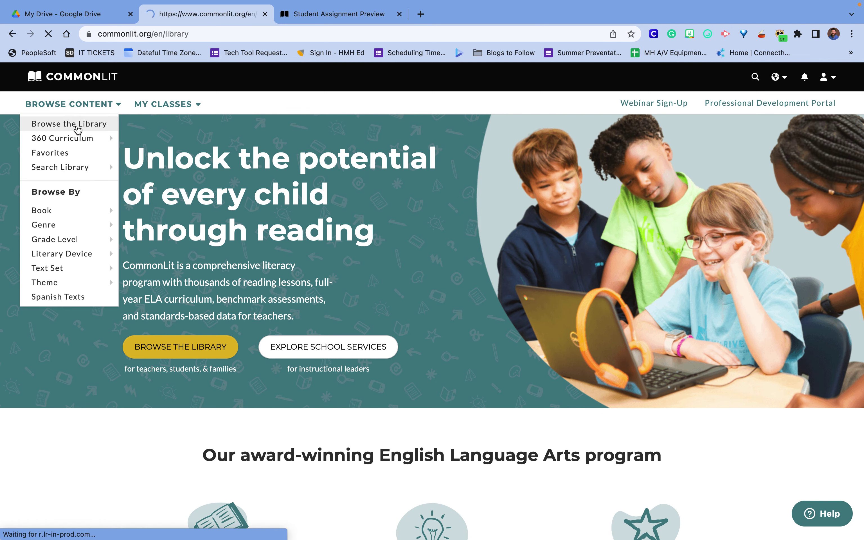
{"action": "scroll", "coordinate": [362, 380], "scroll_direction": "down", "scroll_amount": 4}
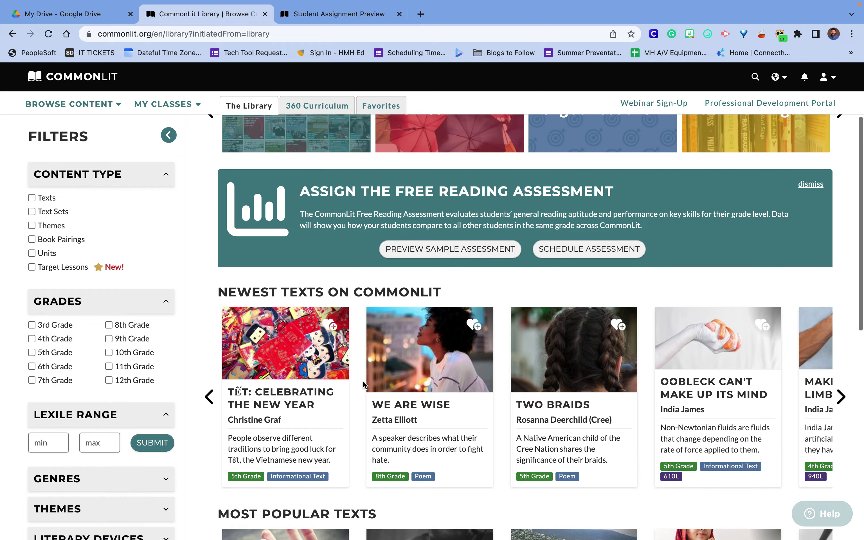
Open Two Braids, view its Paired Texts, then browse its Related Media videos
{"action": "left_click", "coordinate": [555, 367]}
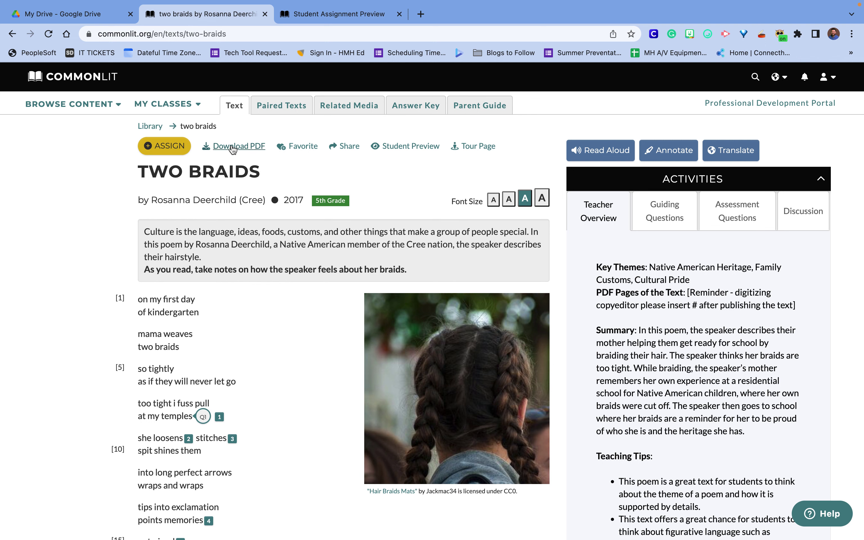
{"action": "left_click", "coordinate": [280, 110]}
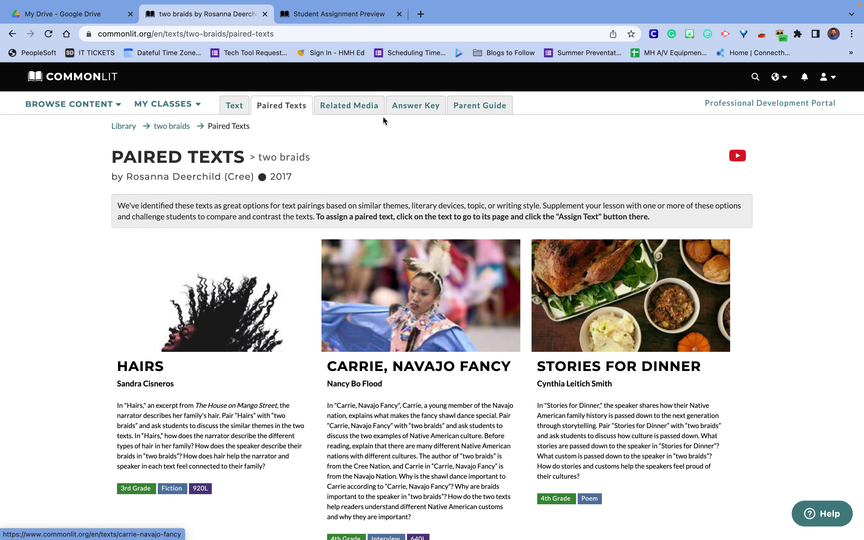
{"action": "left_click", "coordinate": [364, 107]}
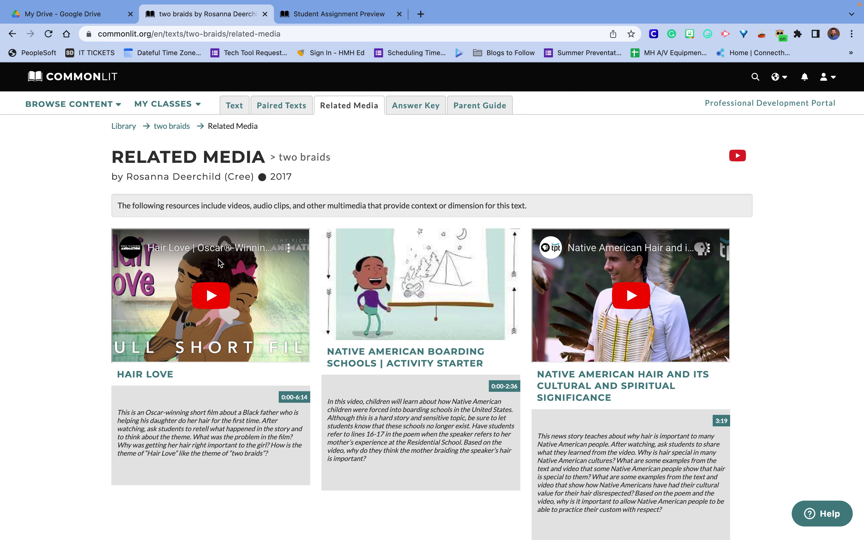
{"action": "scroll", "coordinate": [577, 267], "scroll_direction": "down", "scroll_amount": 5}
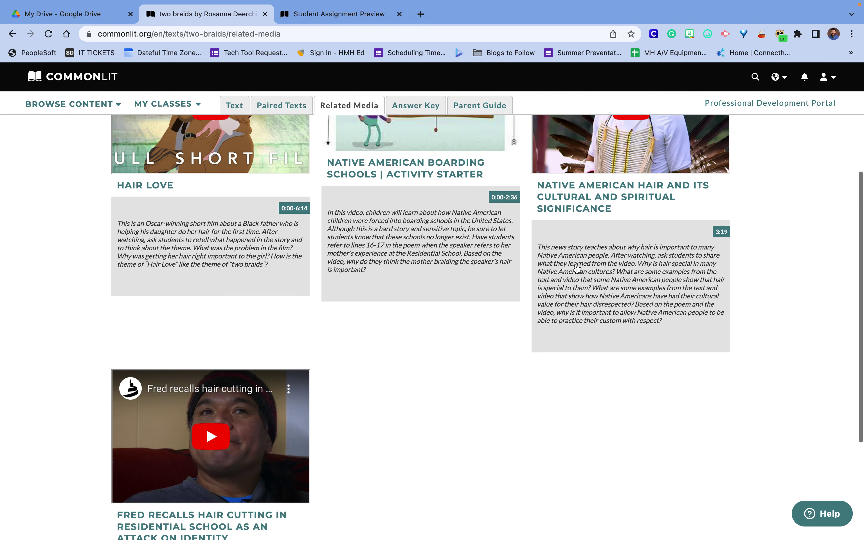
{"action": "scroll", "coordinate": [575, 268], "scroll_direction": "down", "scroll_amount": 2}
{"action": "scroll", "coordinate": [577, 267], "scroll_direction": "up", "scroll_amount": 10}
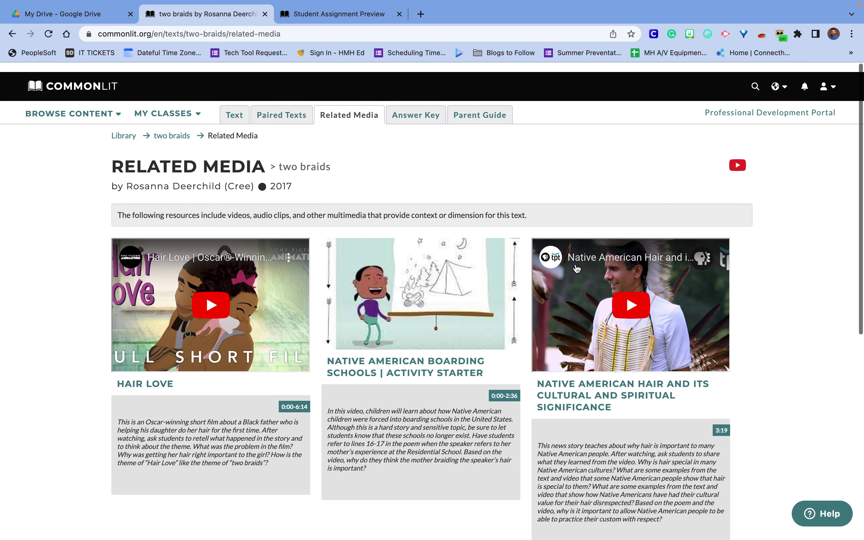
{"action": "scroll", "coordinate": [576, 268], "scroll_direction": "down", "scroll_amount": 1}
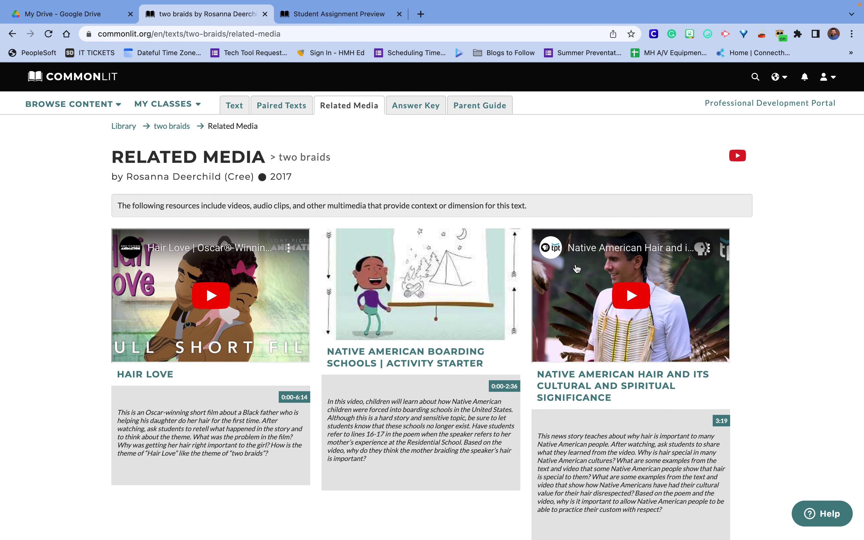
Enter the 'NO POSTING' agreement to reveal the Two Braids answers, then expand standards RL.5.4 and RL.5.2
{"action": "left_click", "coordinate": [407, 107]}
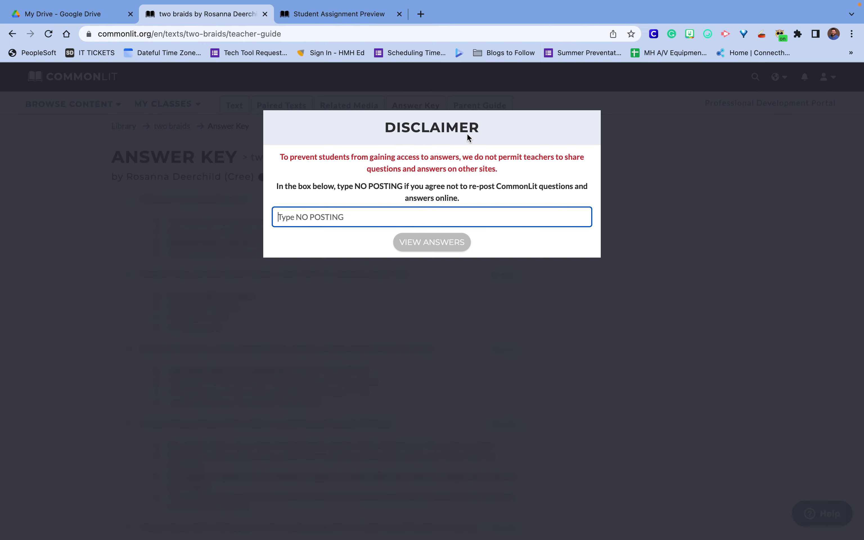
{"action": "left_click", "coordinate": [447, 242]}
{"action": "type", "text": "NO POSTING"}
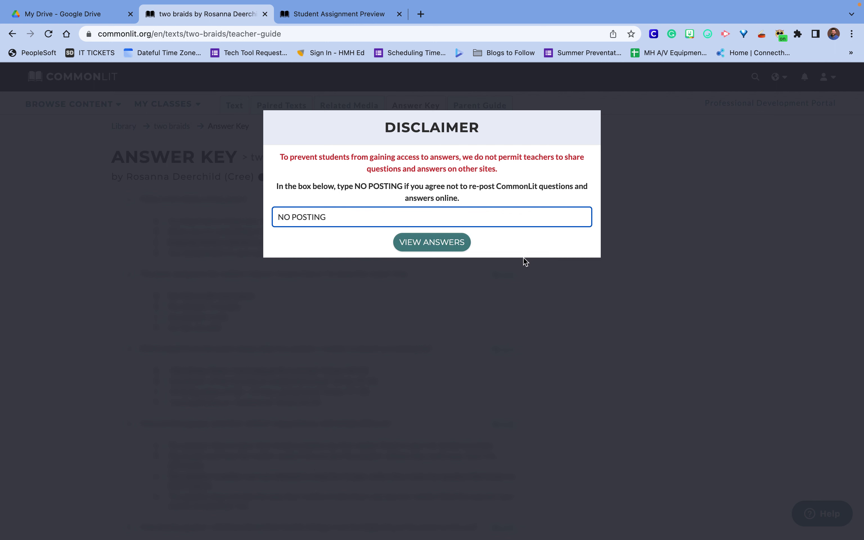
{"action": "left_click", "coordinate": [450, 243]}
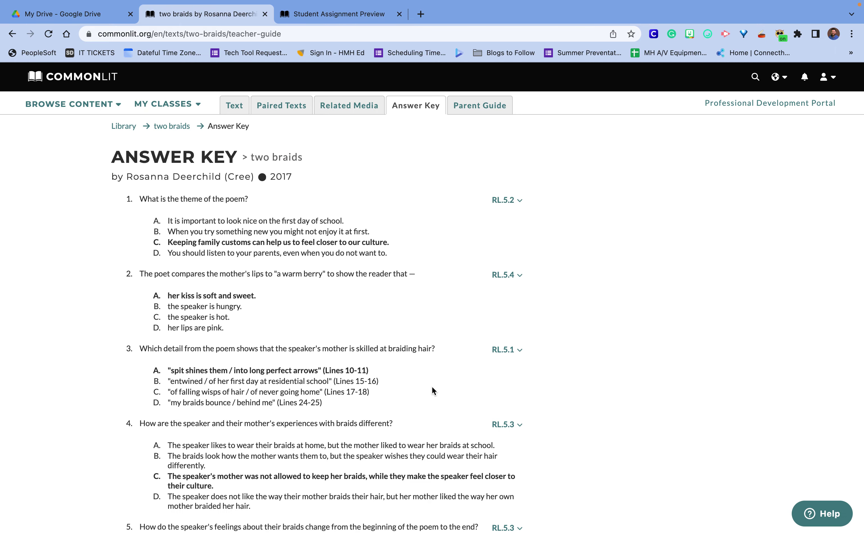
{"action": "left_click", "coordinate": [505, 276]}
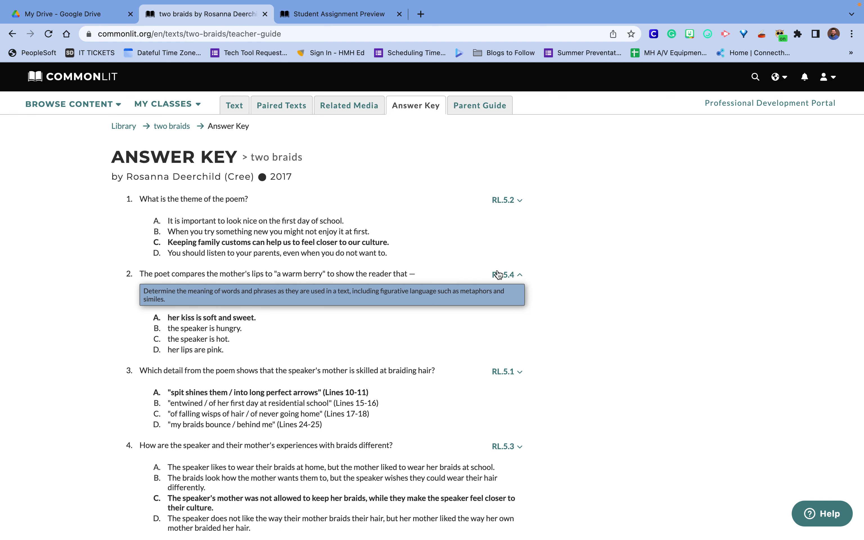
{"action": "left_click", "coordinate": [504, 202]}
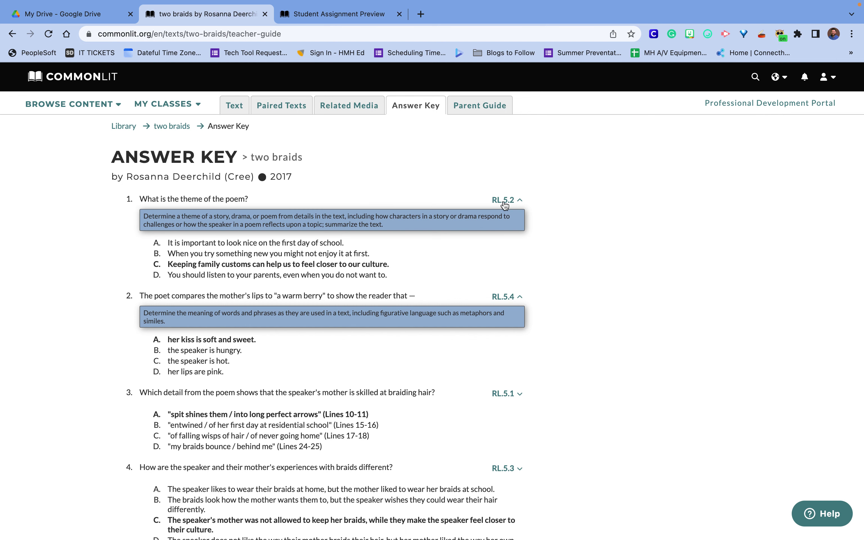
Open the Two Braids Parent Guide with its family discussion questions and video clips
{"action": "left_click", "coordinate": [481, 106]}
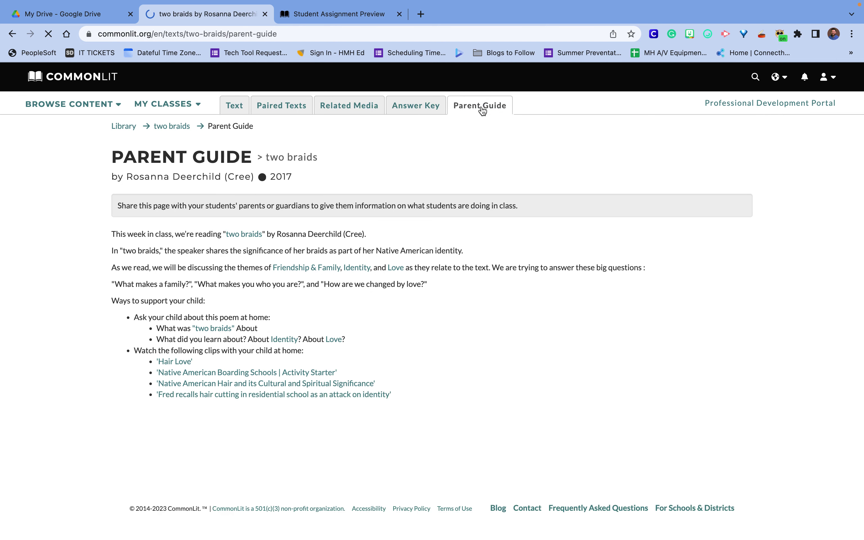